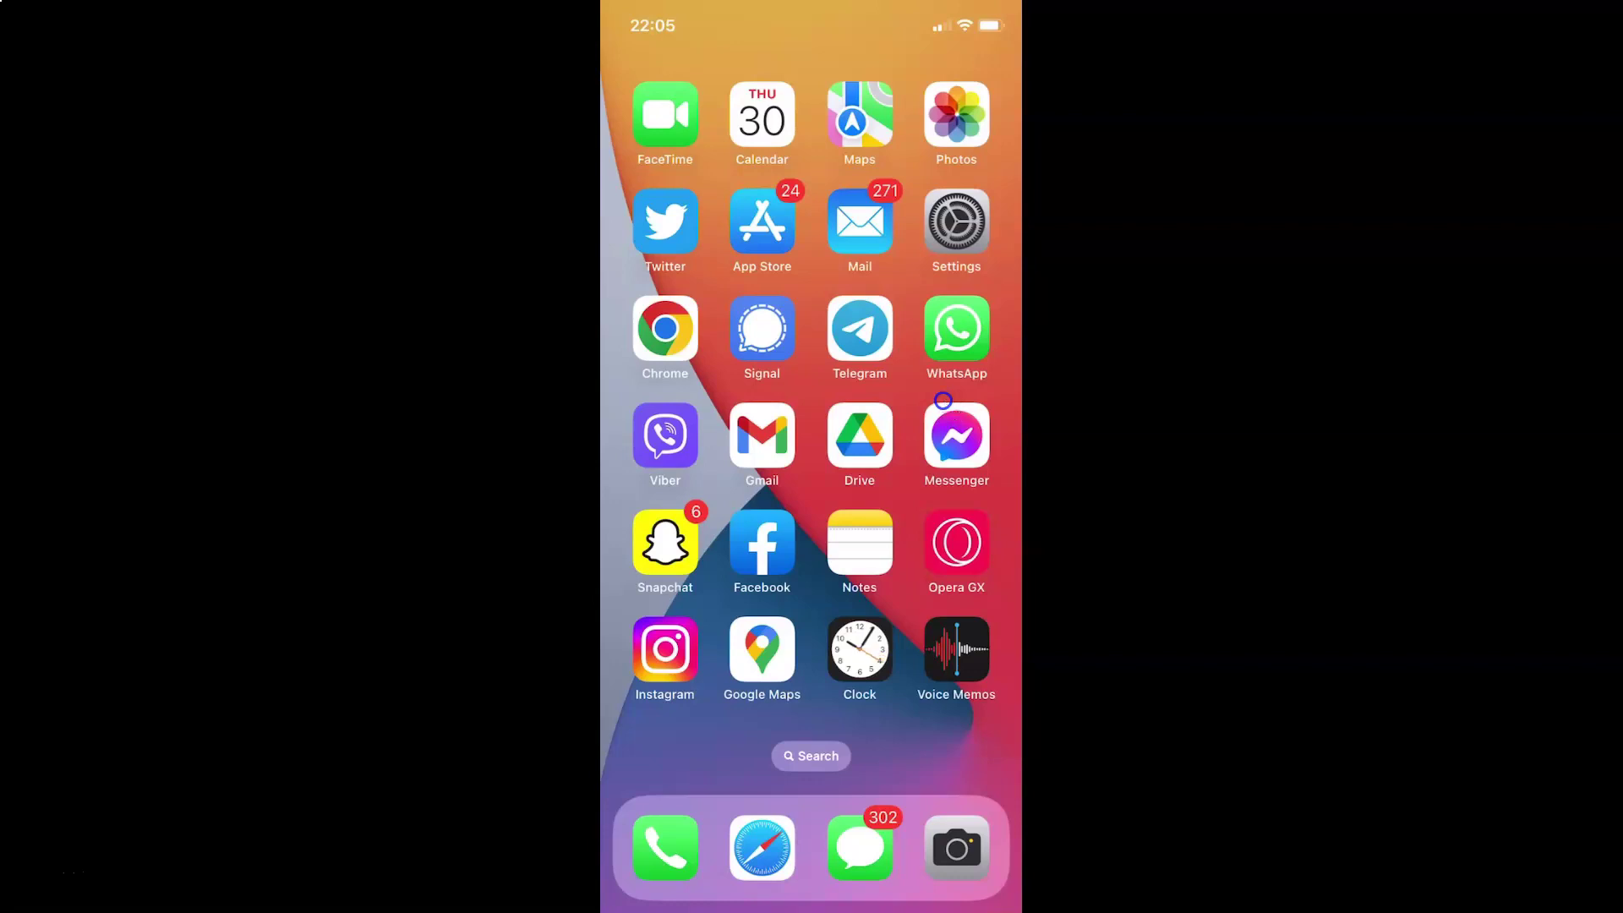
# Step: Launch Telegram and go to Settings, then Privacy and Security
pyautogui.click(862, 335)
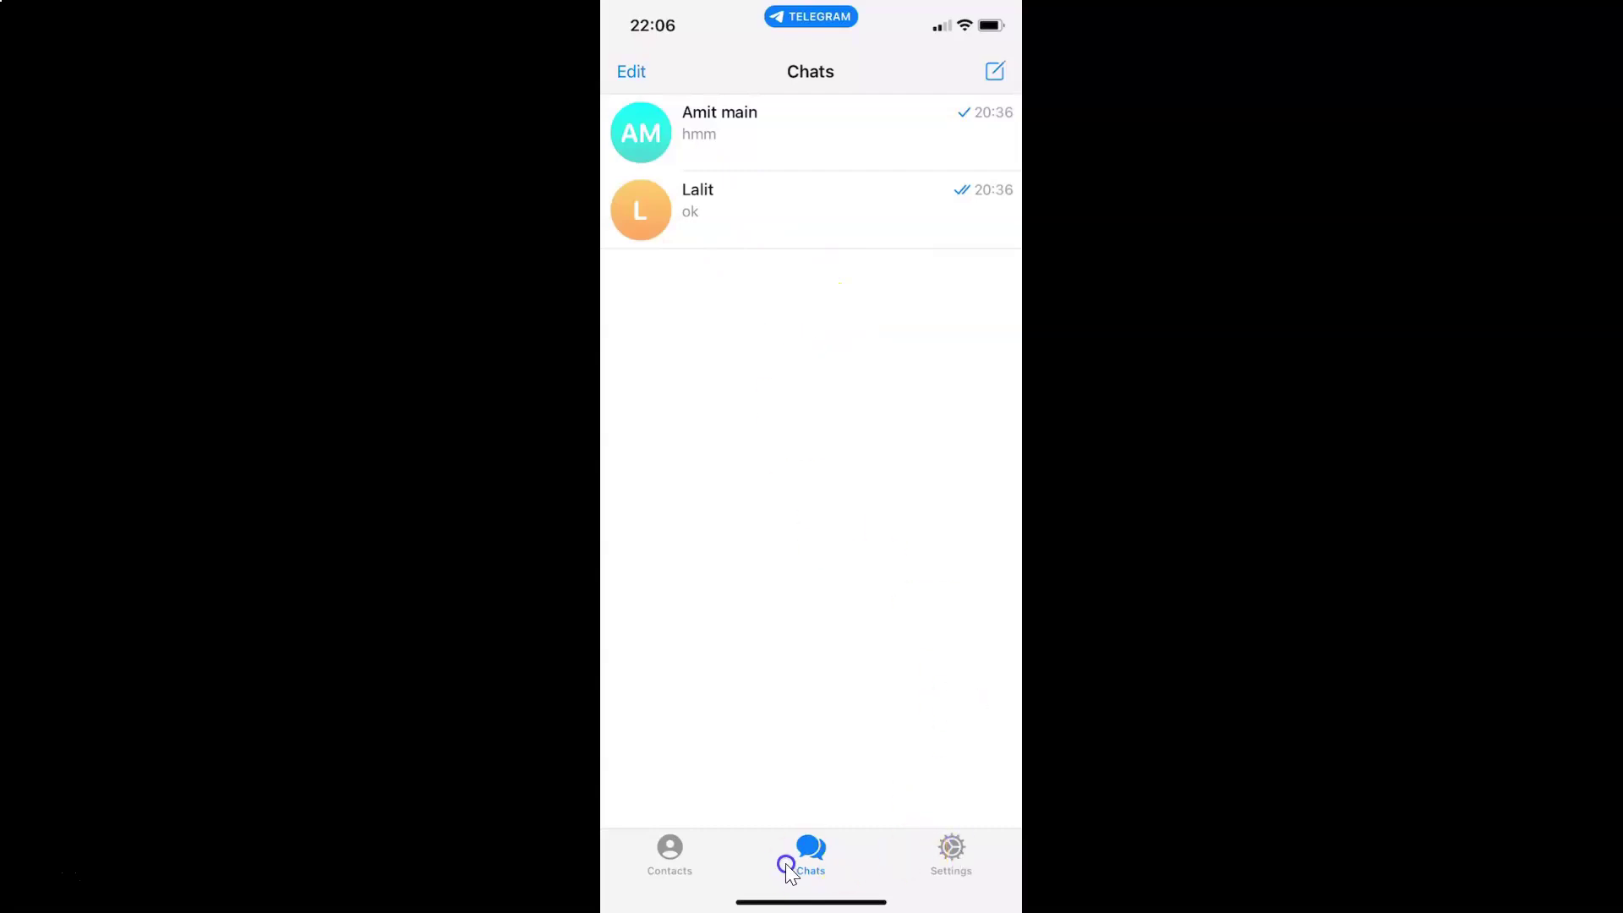
pyautogui.click(955, 847)
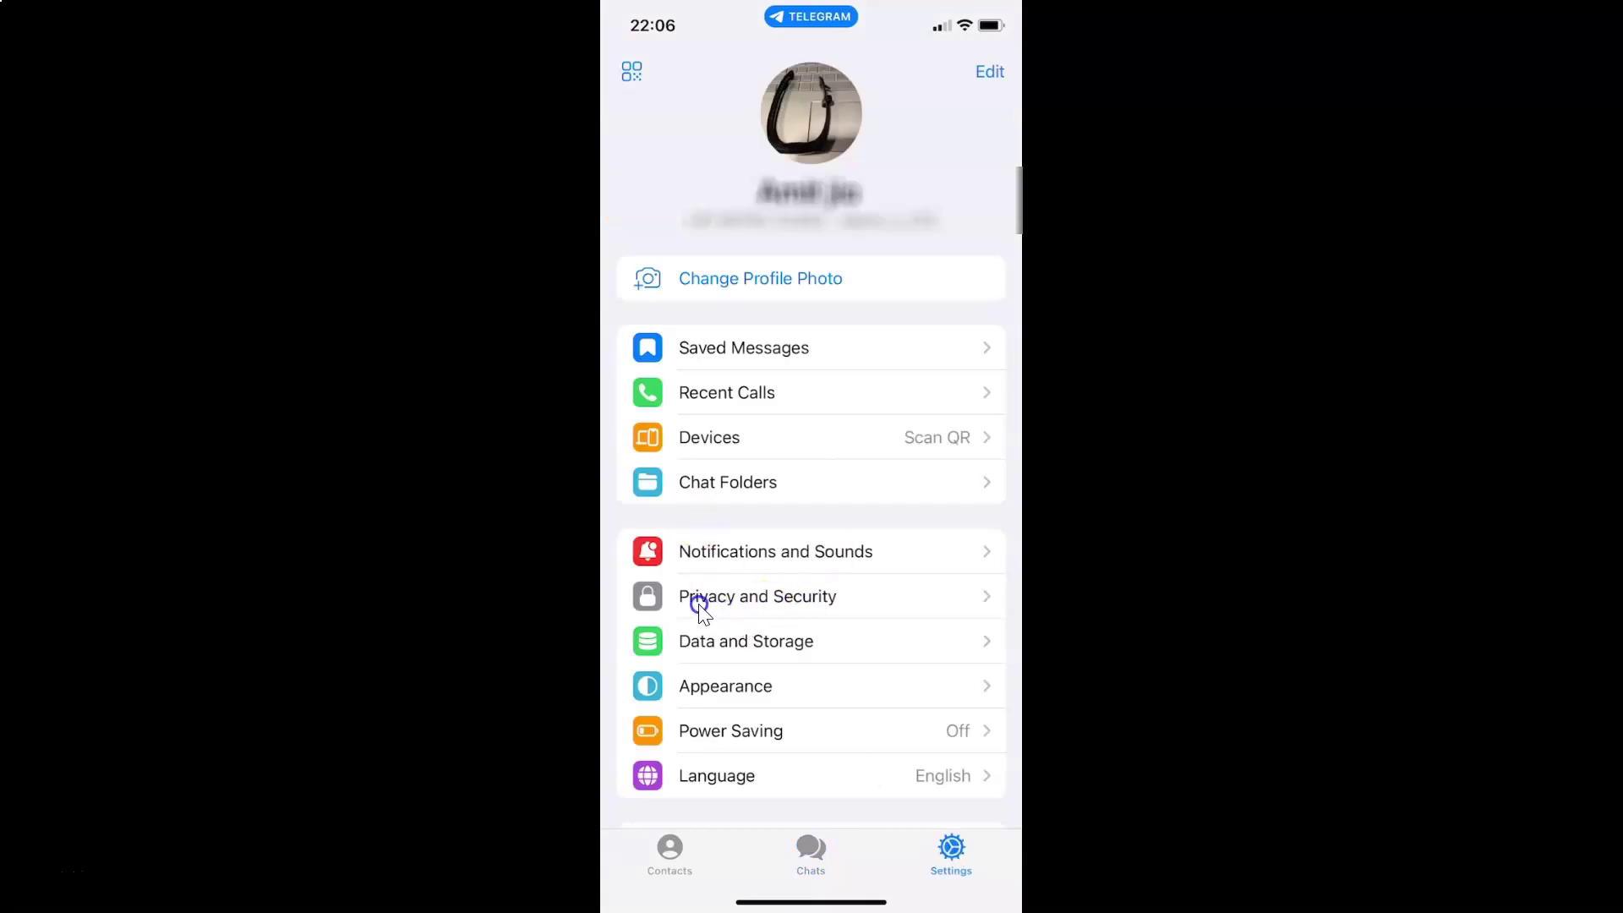
pyautogui.click(822, 601)
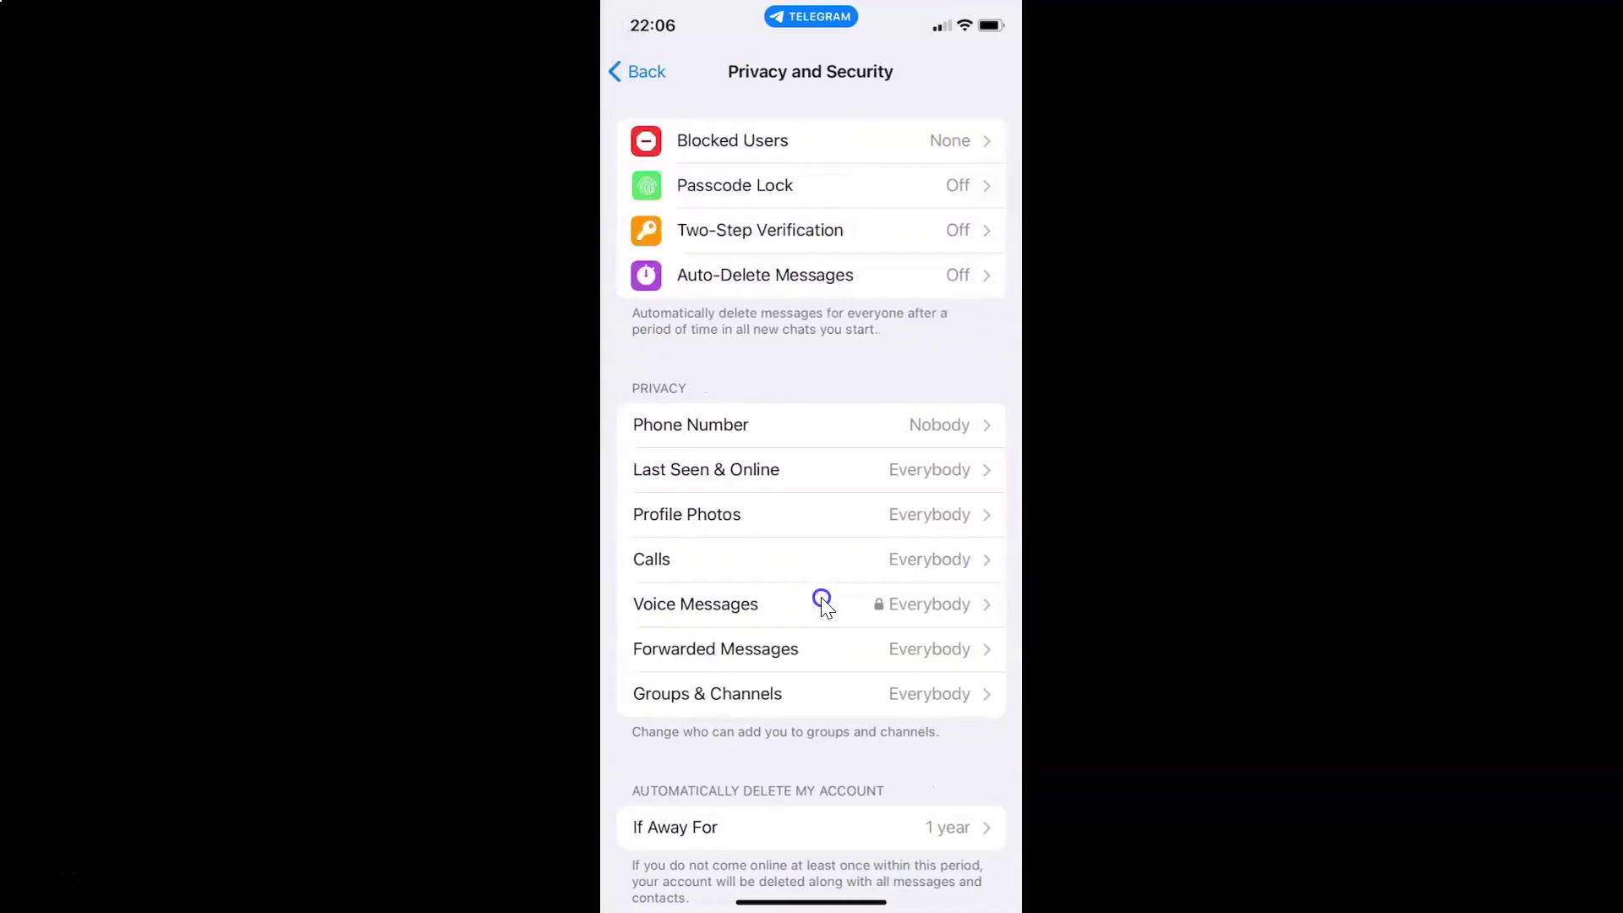
pyautogui.scroll(-4, 822, 601)
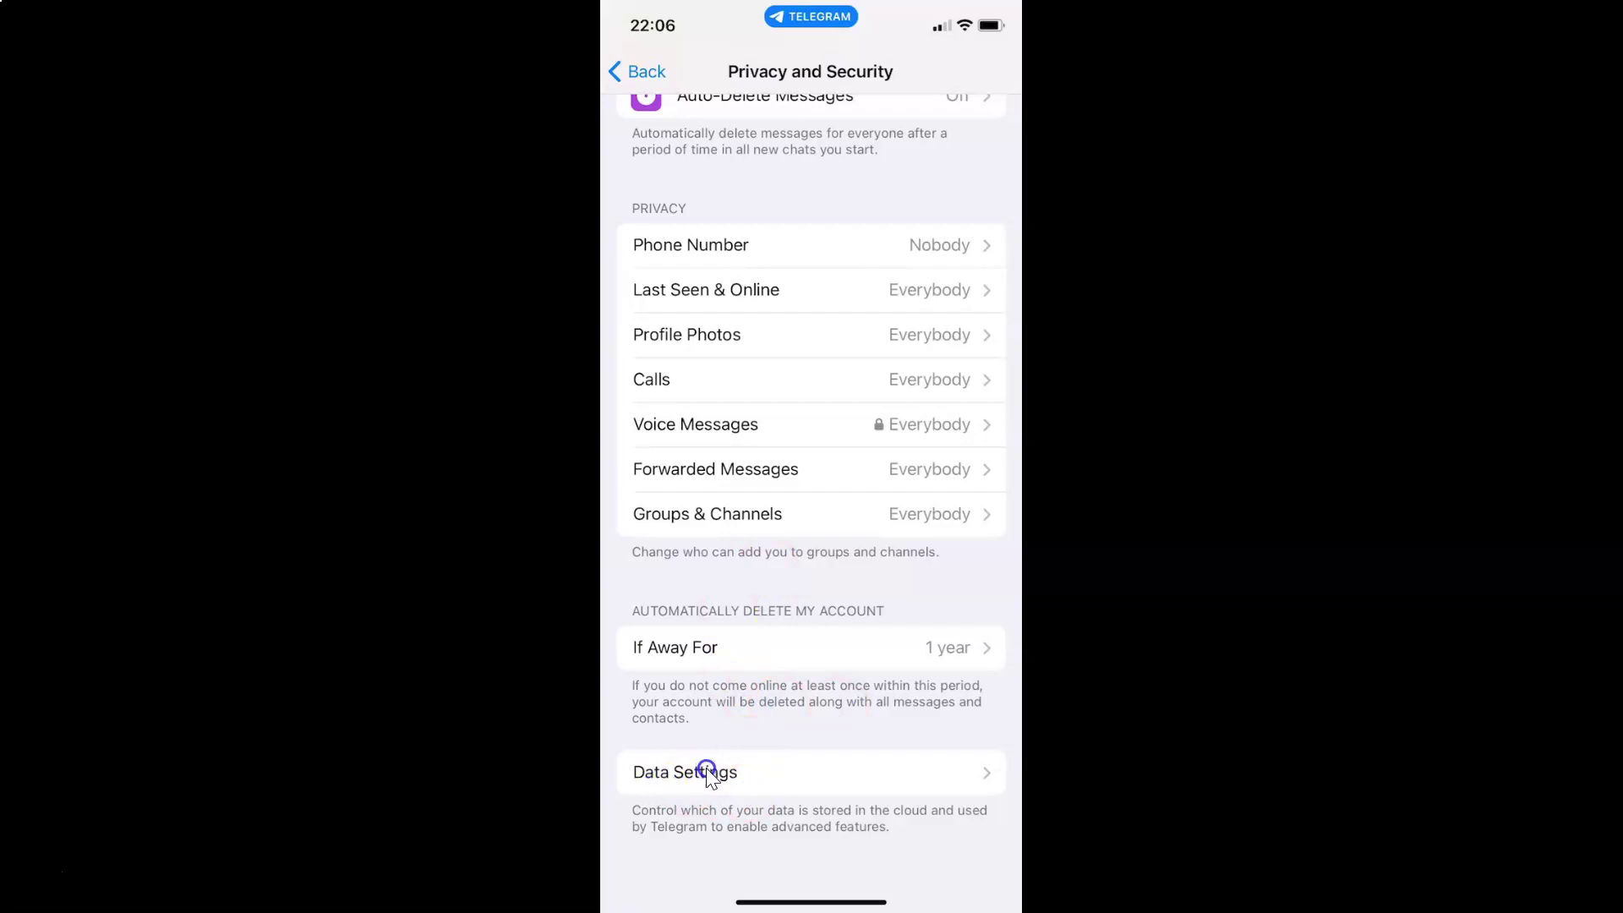
# Step: Enter the Data Settings page from Privacy and Security
pyautogui.click(705, 771)
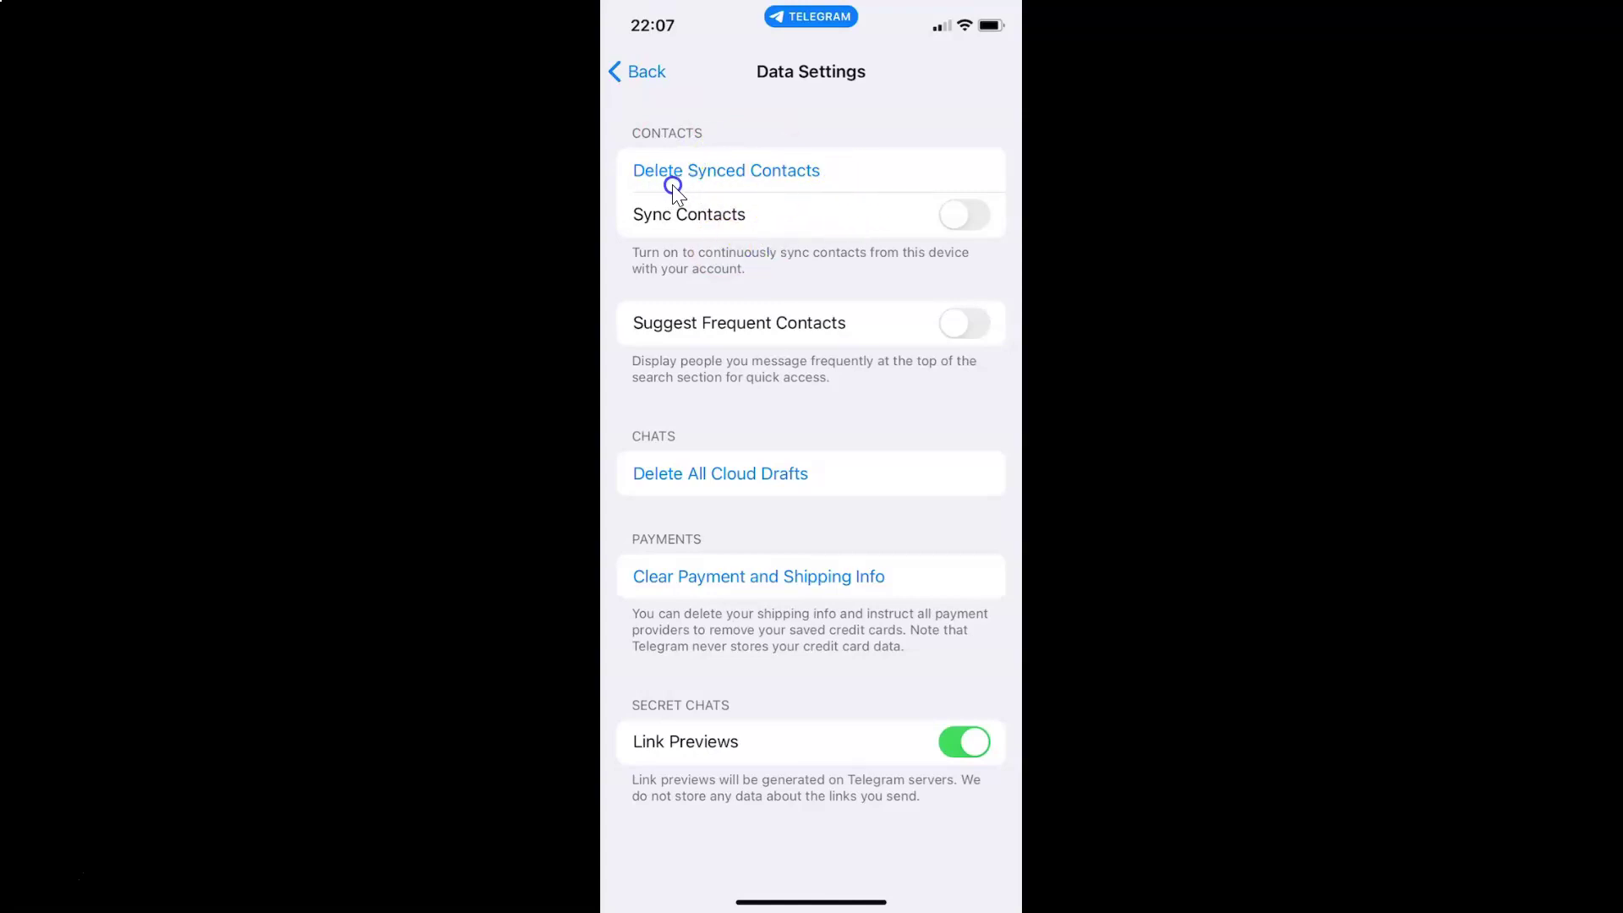
# Step: Delete Synced Contacts and confirm removing them from Telegram's servers
pyautogui.click(779, 169)
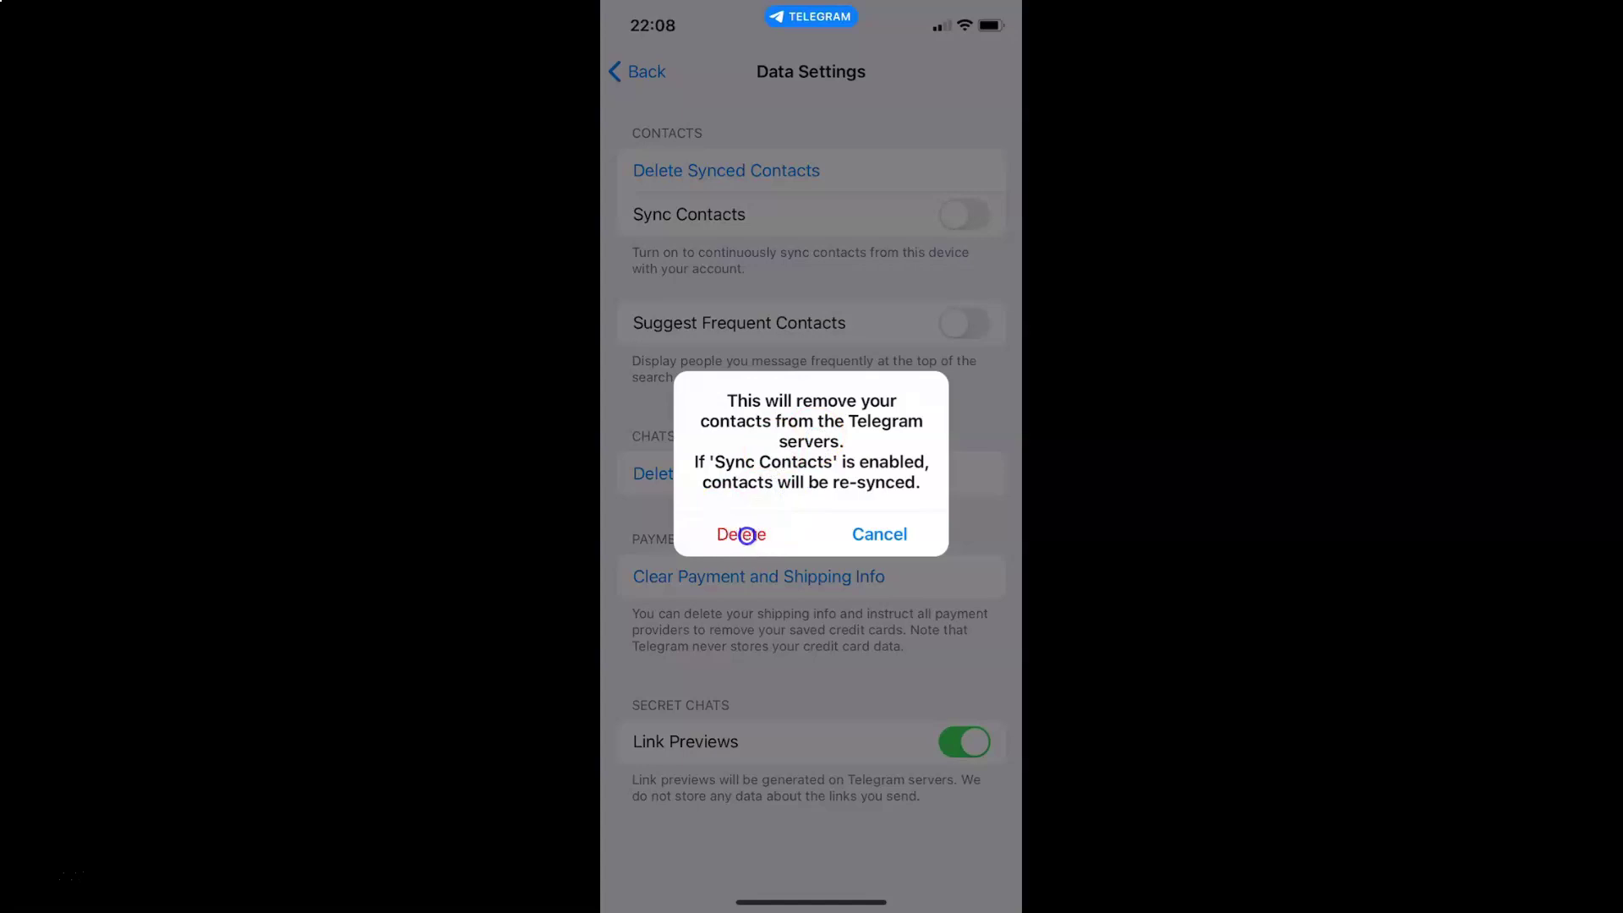
pyautogui.click(745, 534)
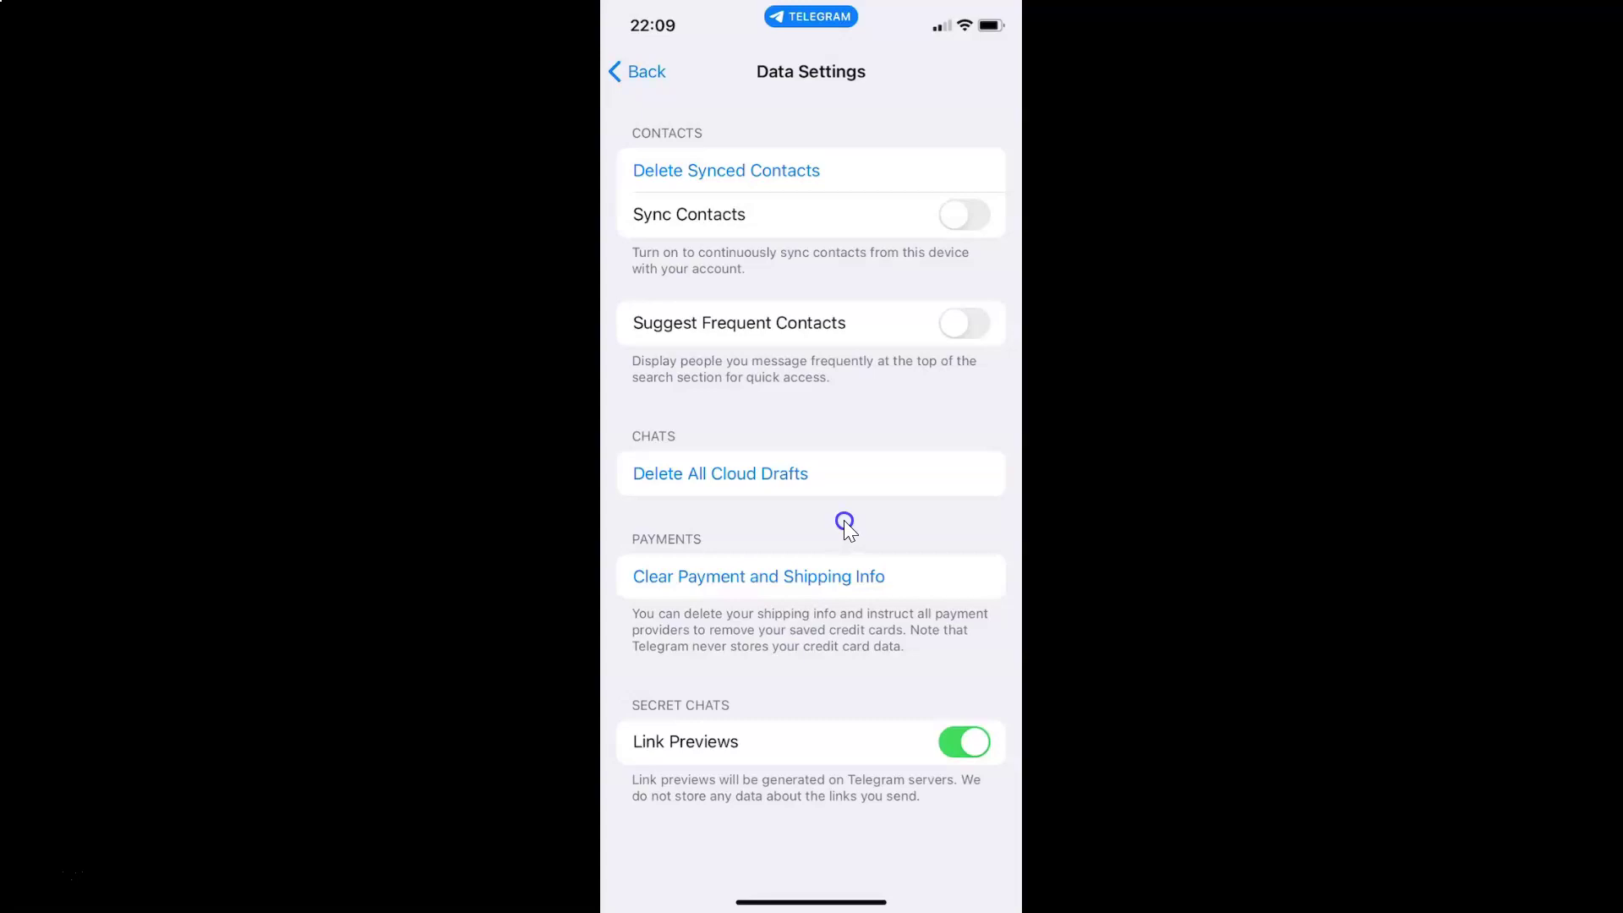
# Step: Back out to main Settings and return to the Chats list
pyautogui.click(635, 70)
pyautogui.click(636, 66)
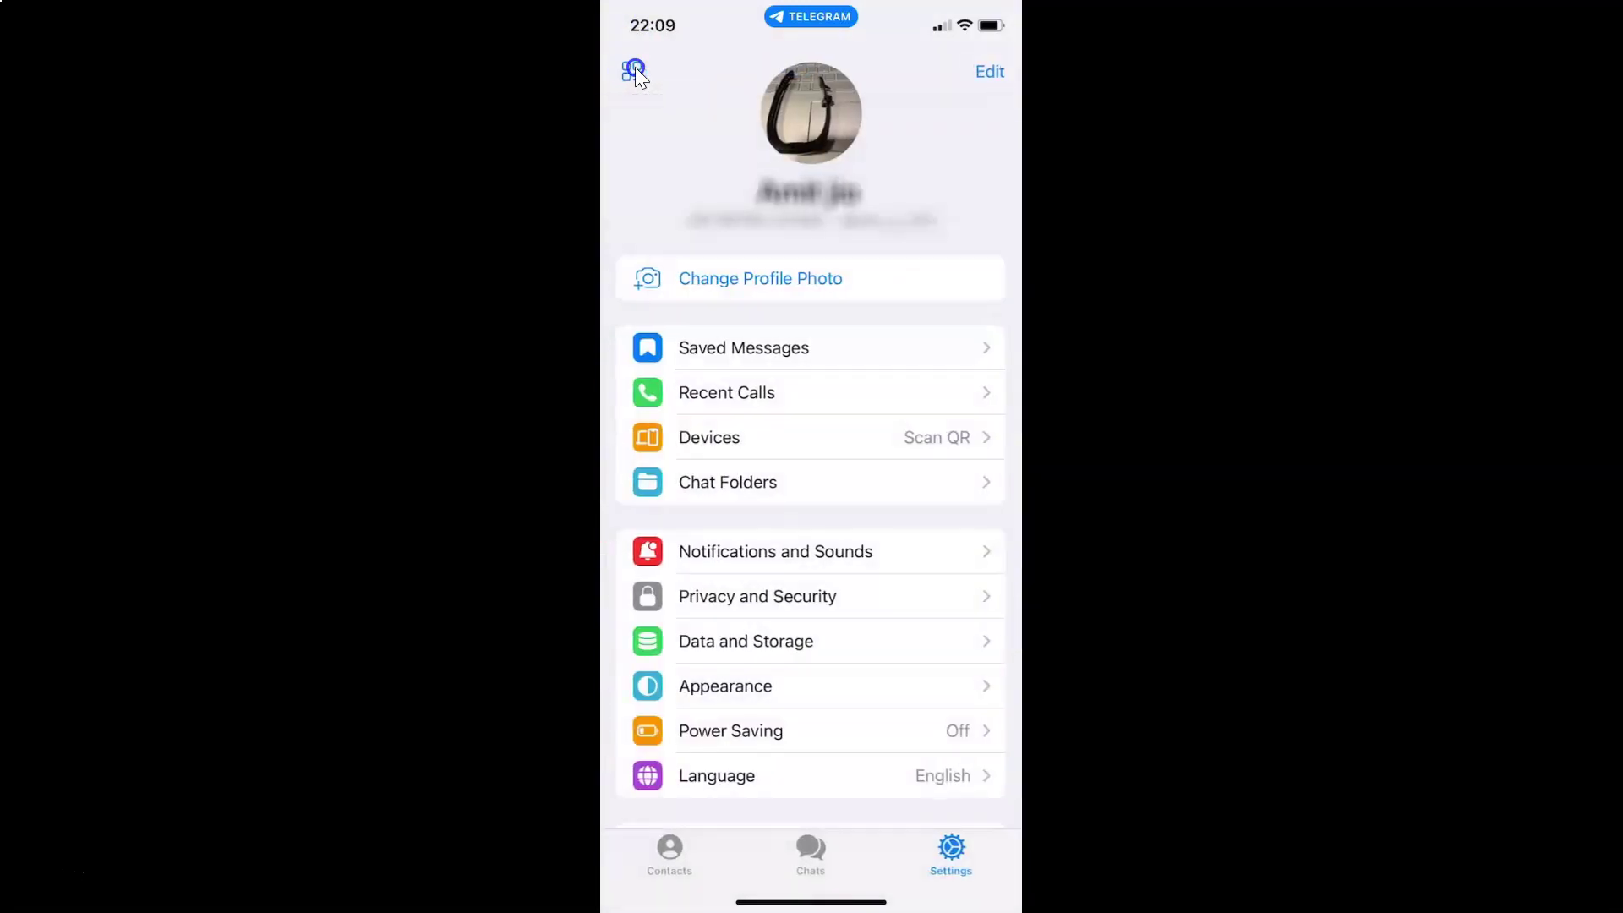
pyautogui.click(807, 855)
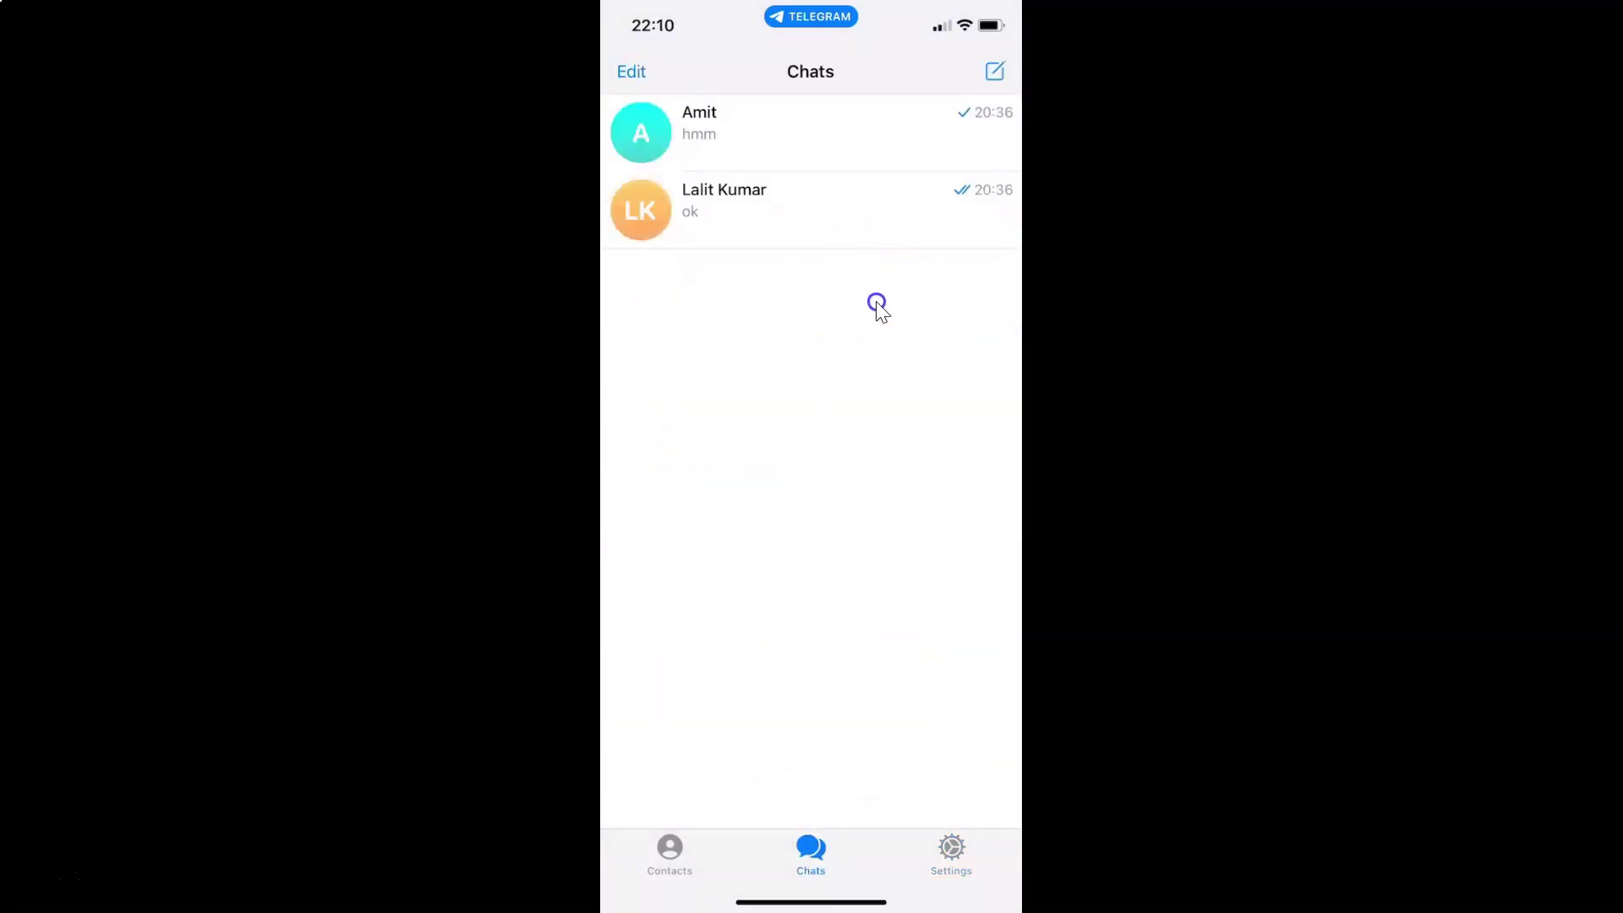